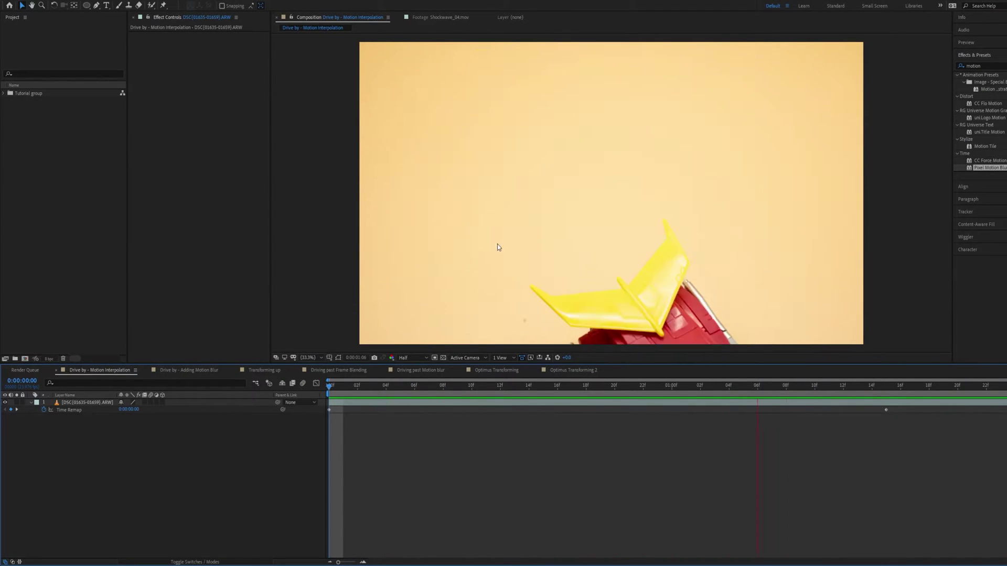
Step through frames 12–18 of the unblended car clip, then replay and stop the preview.
left_click(499, 387)
key("Page_Down")
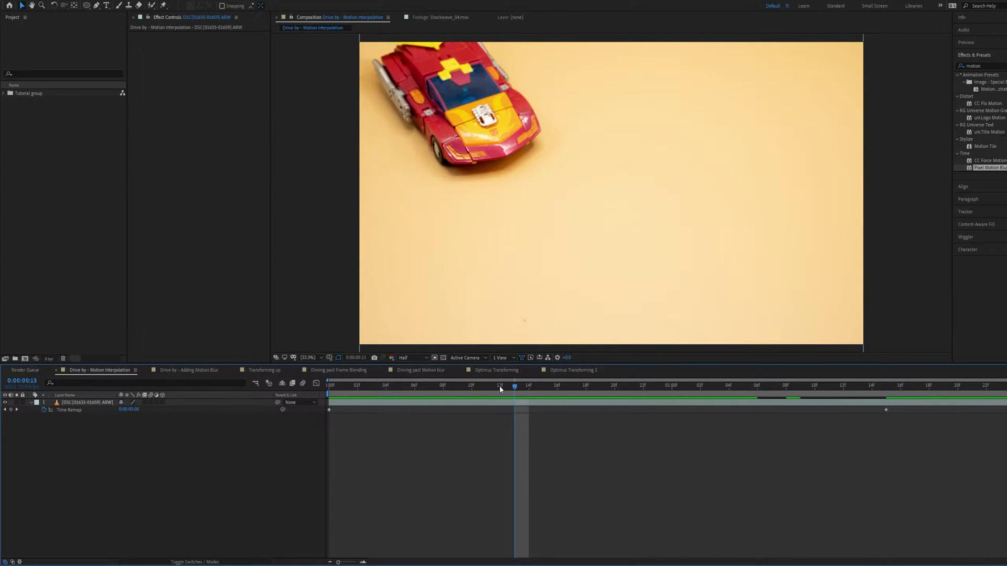
key("Page_Down")
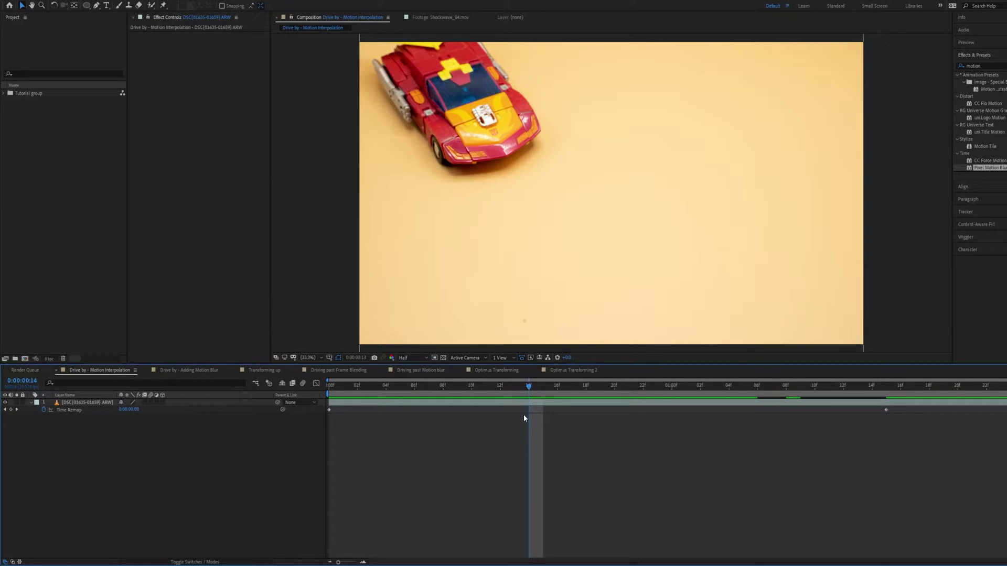
key("Page_Up")
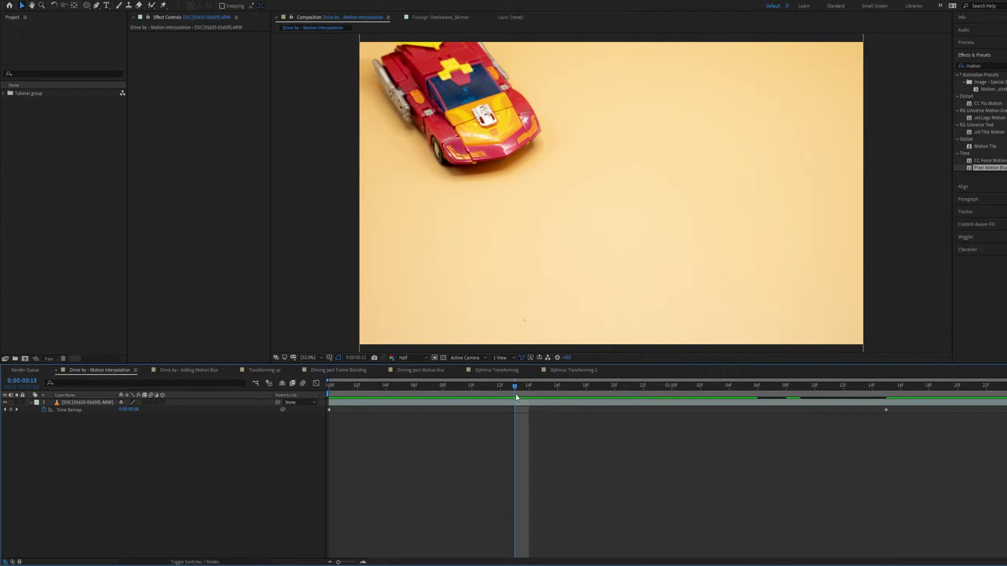
left_click_drag(516, 397, 548, 430)
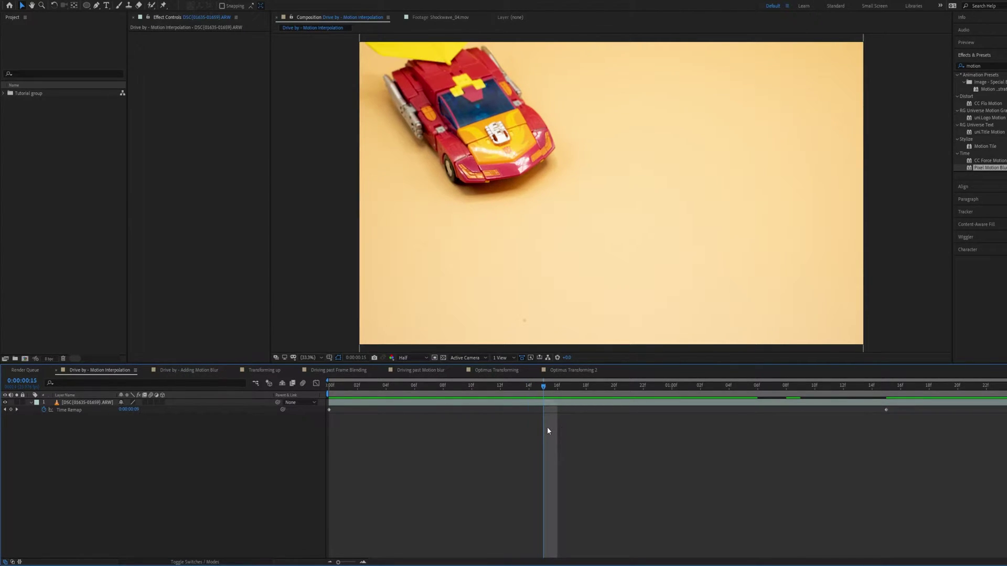
key("Page_Down")
key("Page_Down")
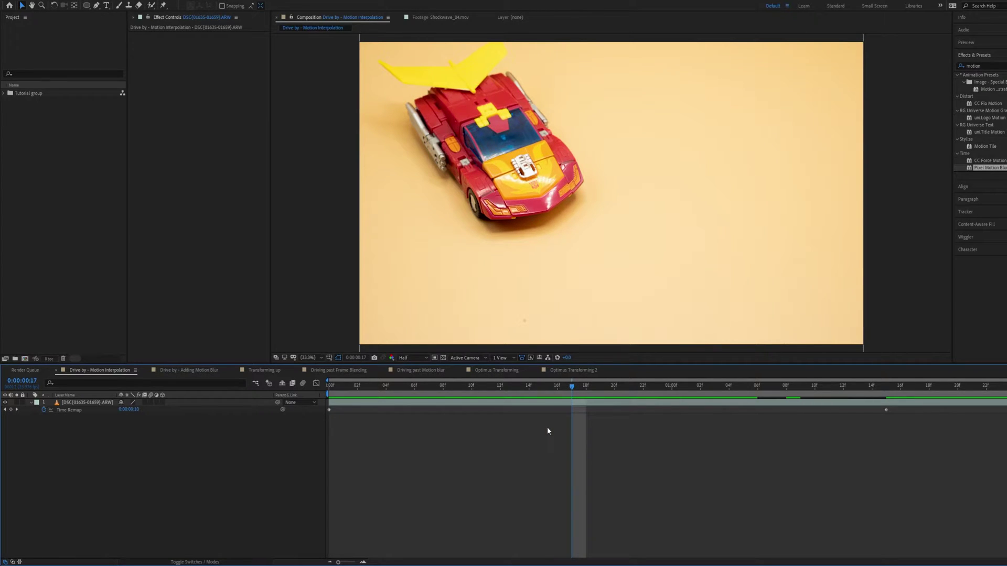
key("Page_Down")
key("Page_Down")
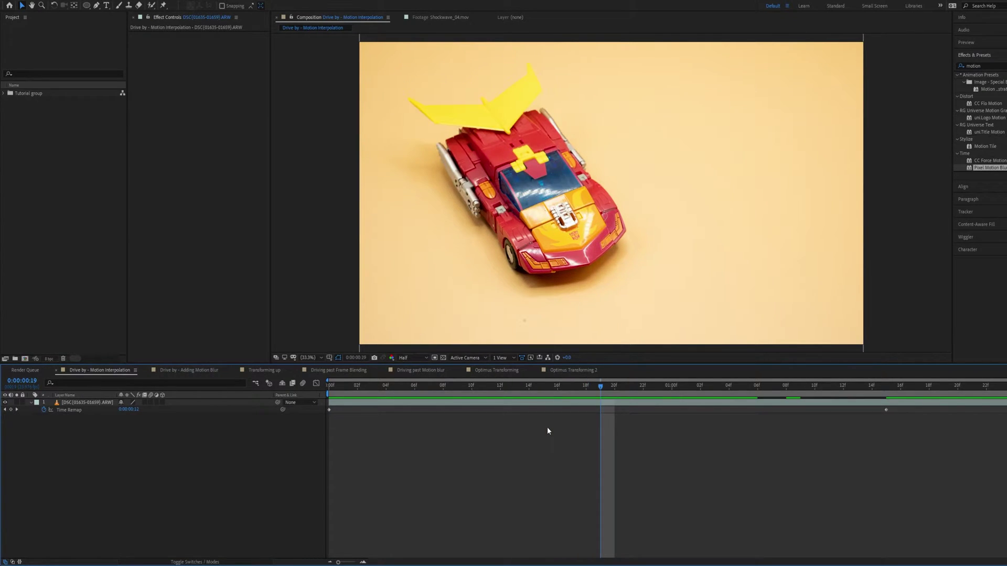
key("Page_Down")
key("Home")
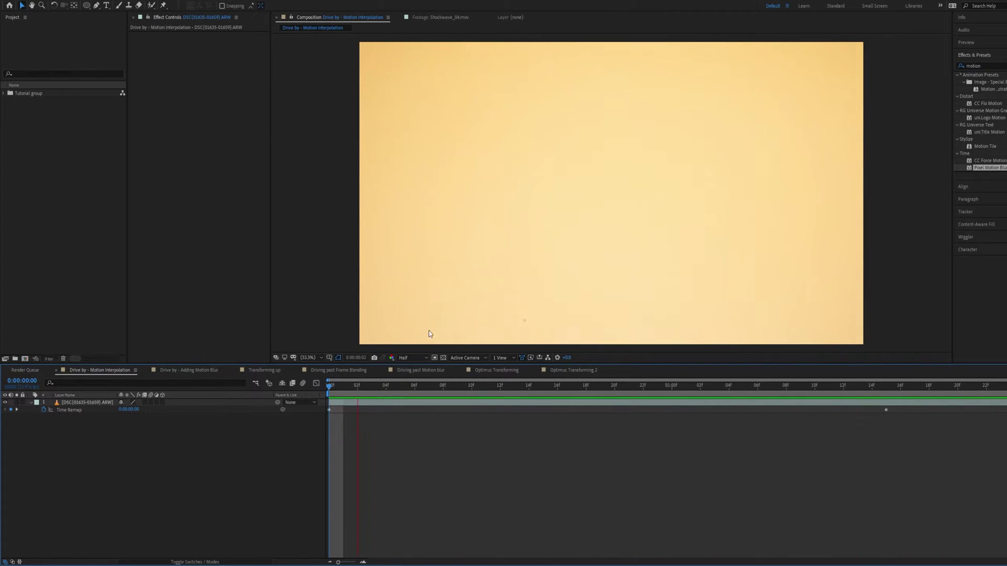
key("space")
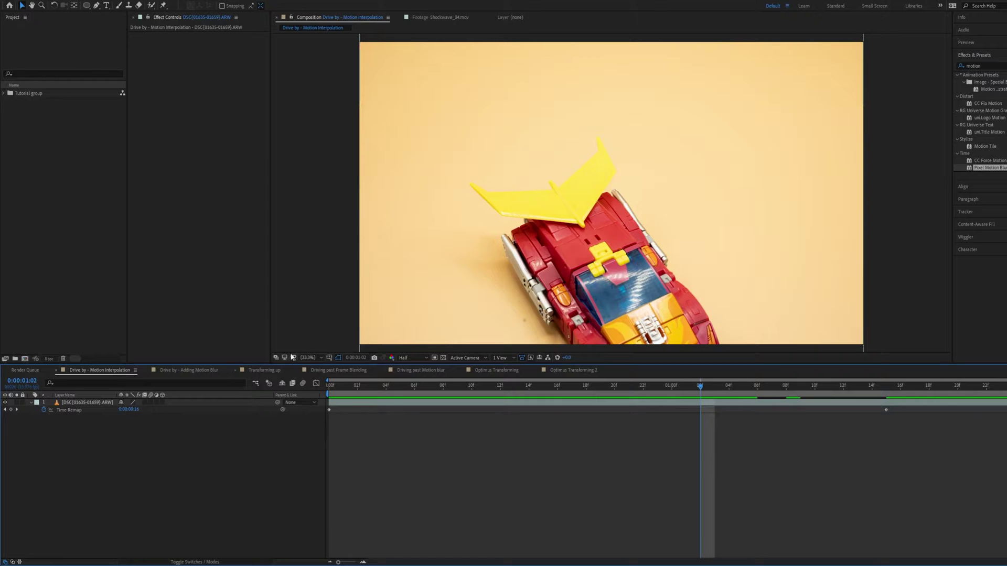
Return to frame 18 and switch on frame blending for the toy car layer.
left_click(585, 387)
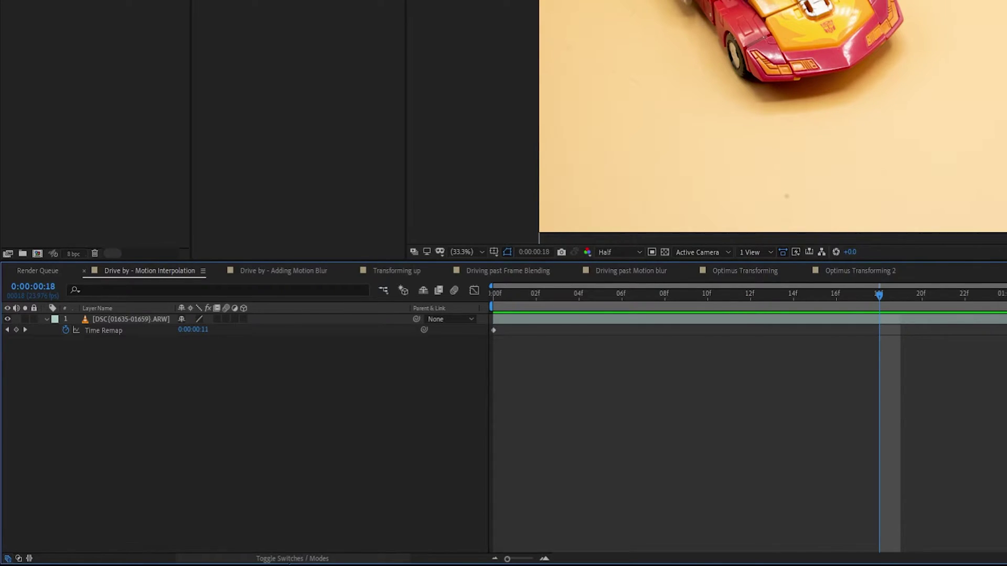
left_click(298, 560)
left_click(255, 560)
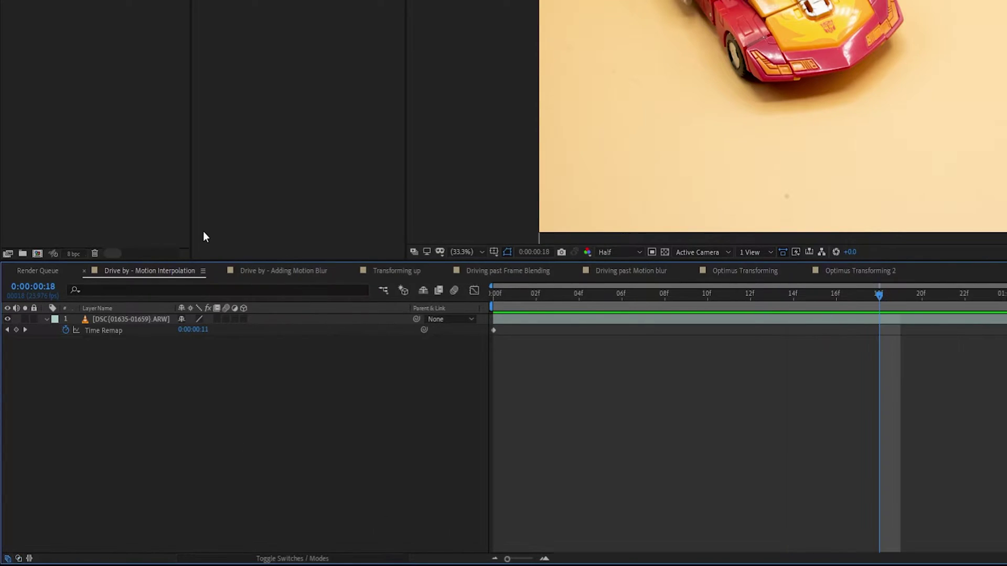
left_click(217, 319)
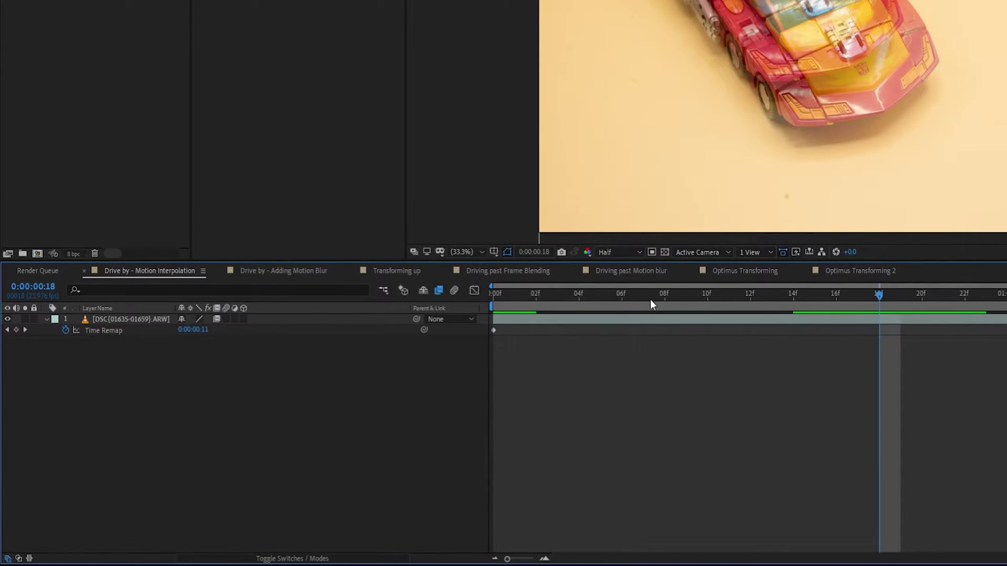
left_click(705, 299)
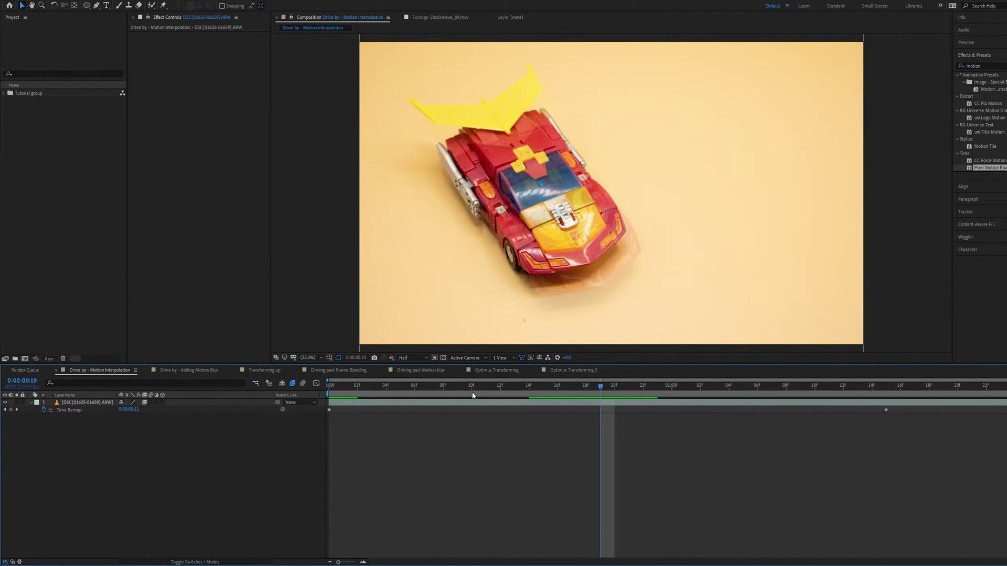
key("Page_Down")
key("Page_Down")
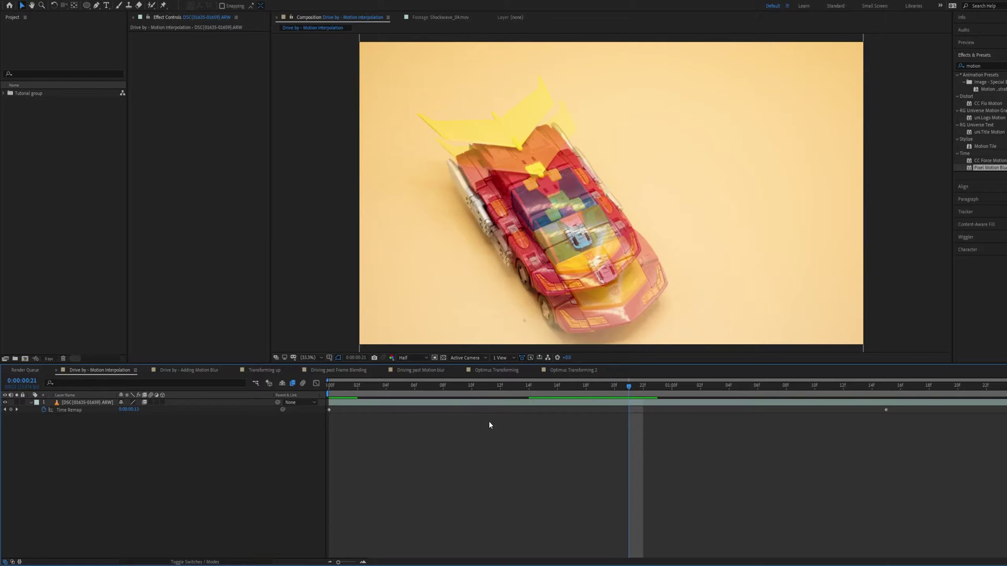
key("Page_Up")
key("Page_Down")
key("Page_Down")
key("Page_Down")
key("Page_Down")
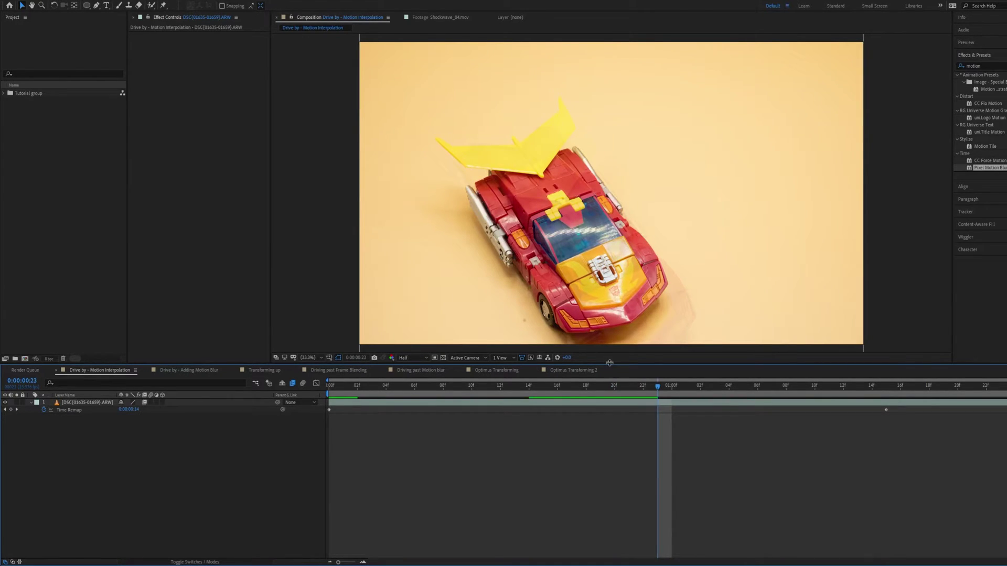
key("Page_Up")
key("Page_Up")
key("Page_Up")
key("Page_Up")
key("Page_Up")
key("Page_Up")
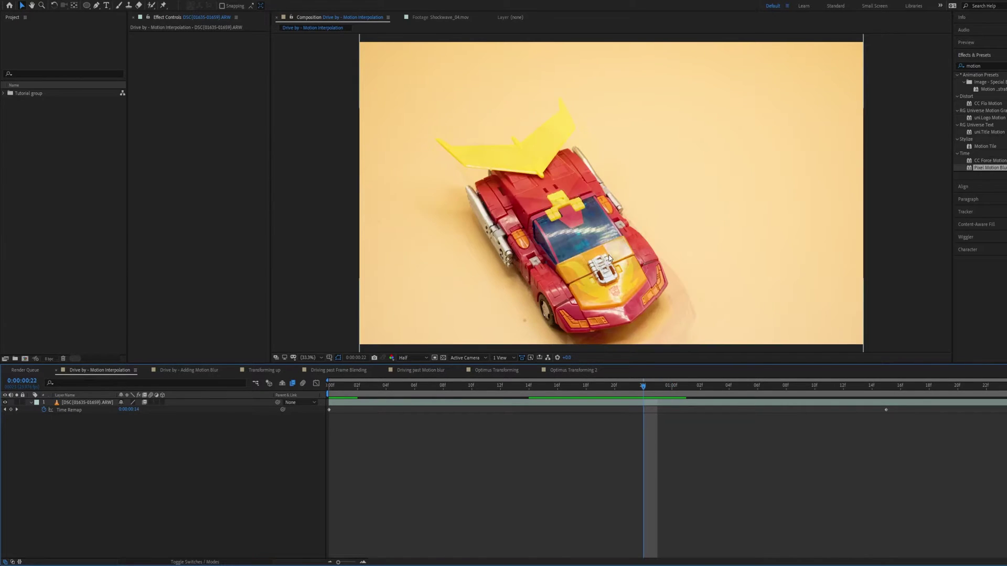
key("Page_Up")
key("Page_Up")
key("Page_Up")
key("Page_Up")
key("Page_Up")
key("Page_Up")
key("Page_Up")
key("Page_Up")
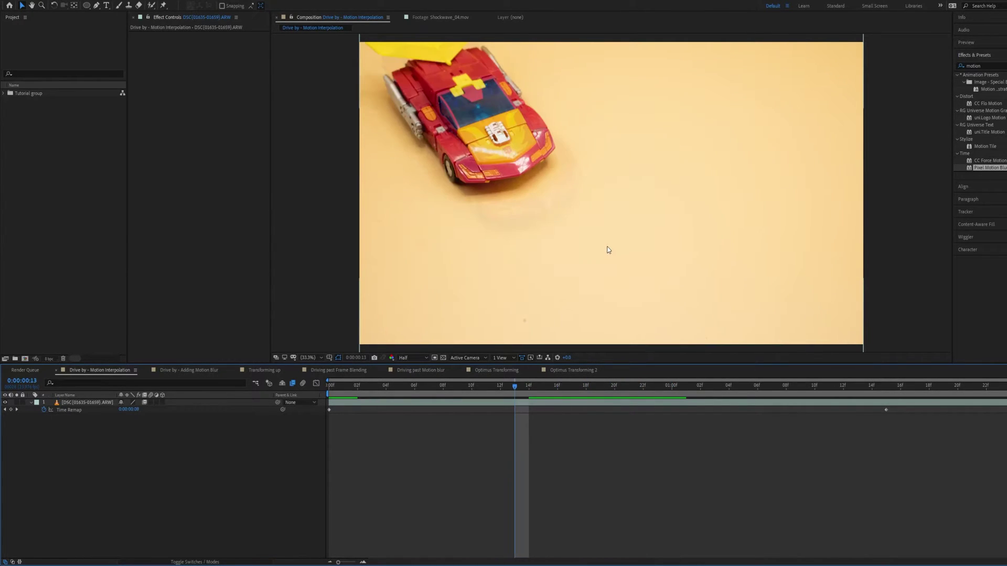
key("space")
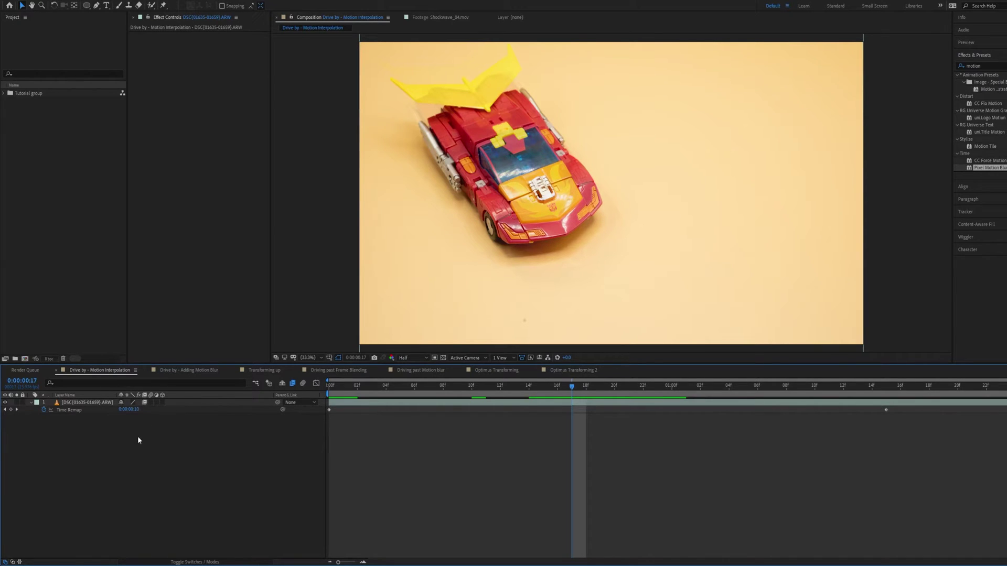
Compare the car layer with blending off and on, finally leaving it on Pixel Motion.
left_click(145, 403)
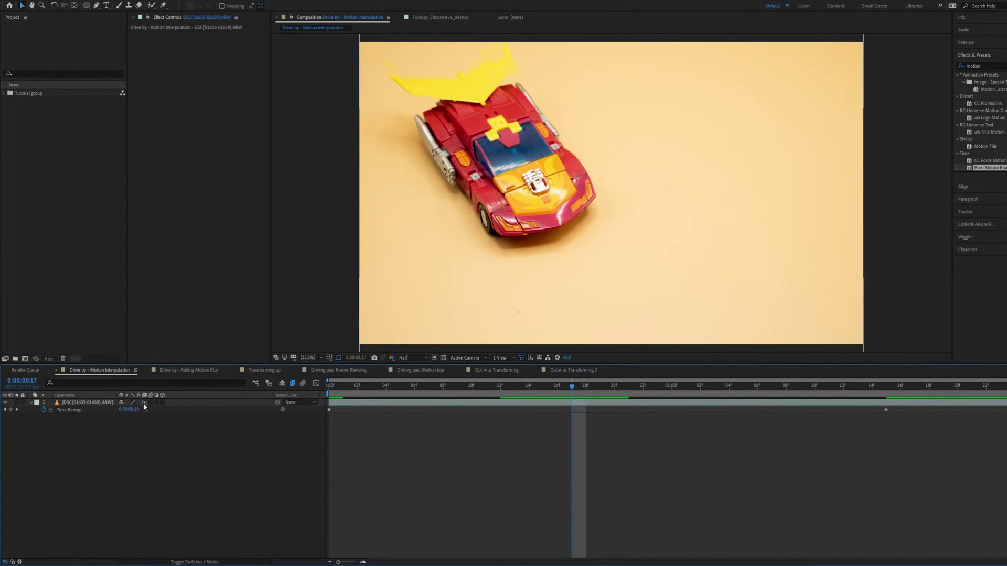
key("space")
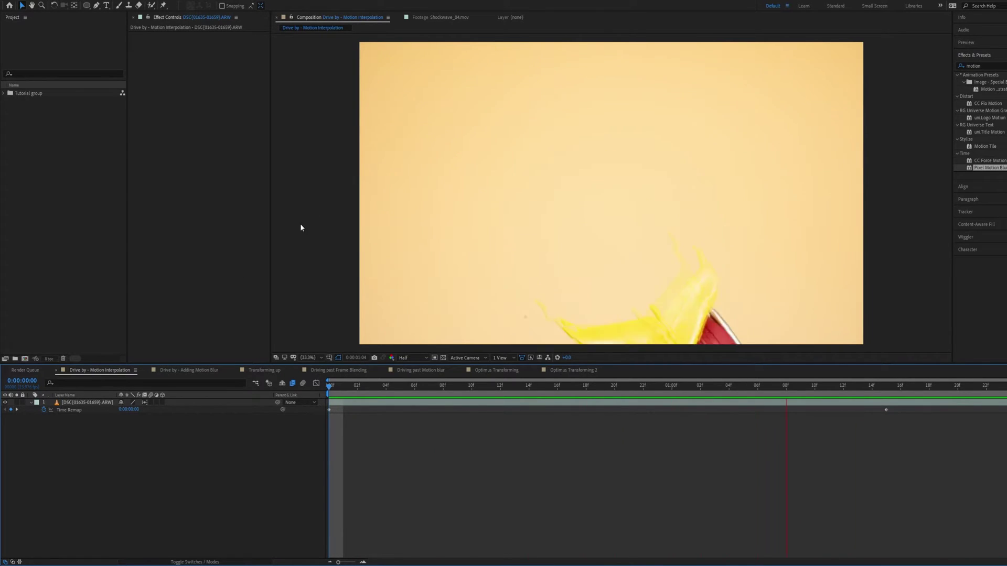
left_click(143, 402)
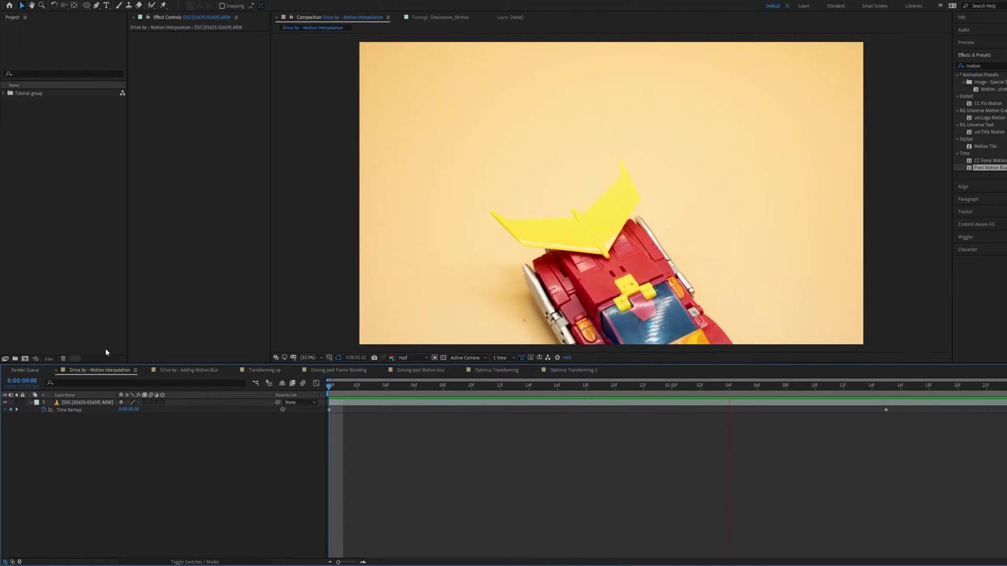
left_click(144, 402)
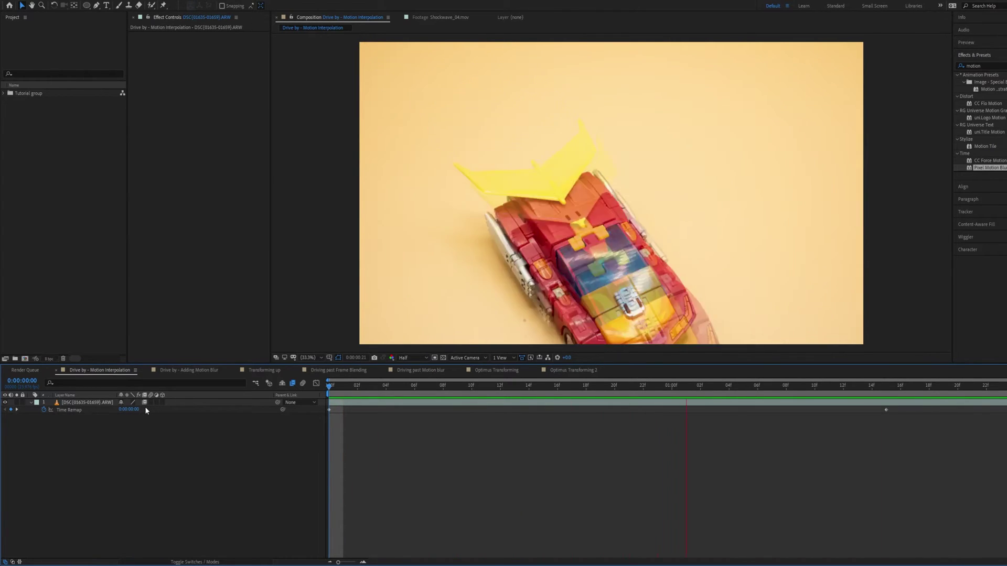
left_click(145, 403)
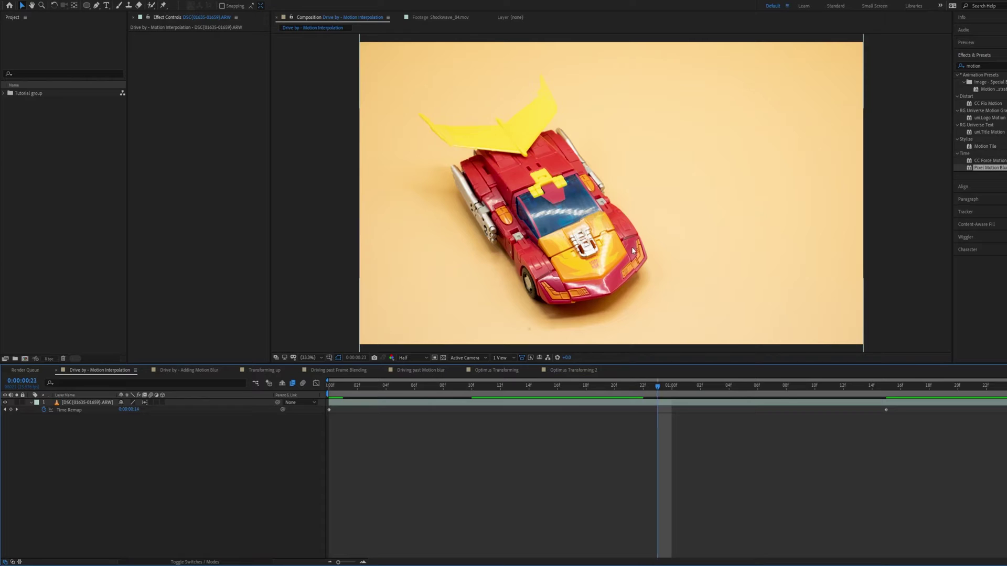
key("Page_Up")
key("Page_Up")
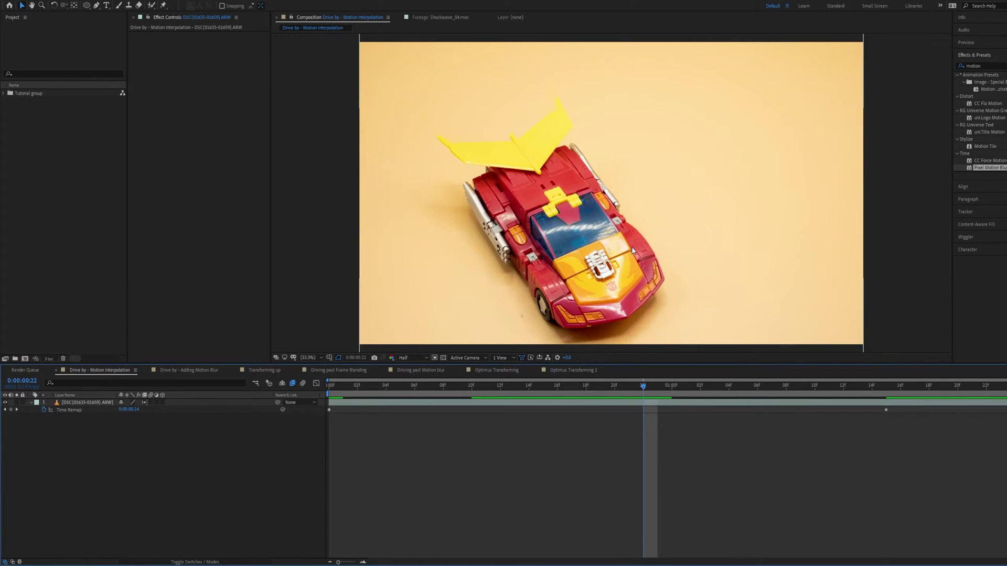
key("Page_Up")
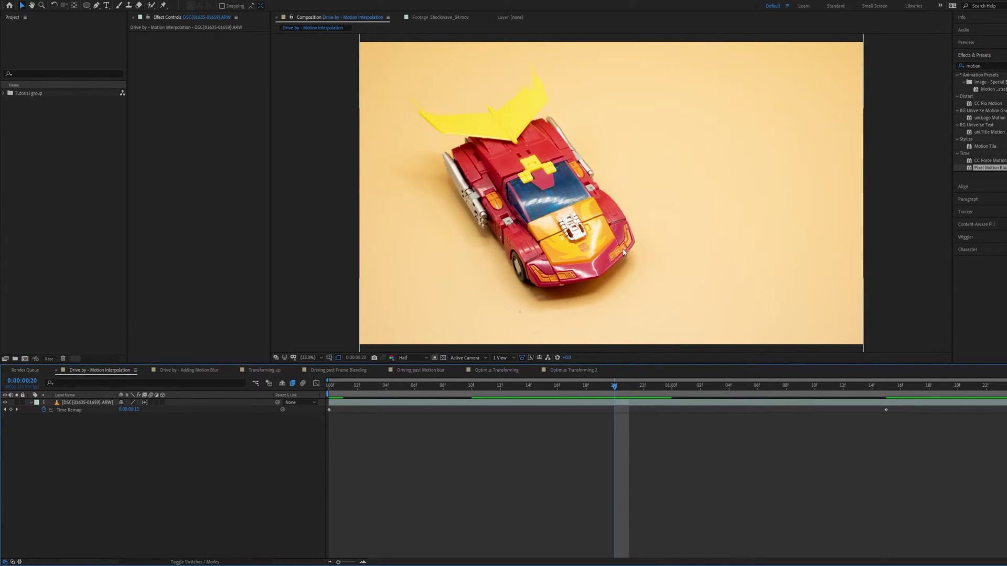
key("Page_Down")
key("Page_Down")
key("Page_Down")
key("Page_Down")
key("Page_Down")
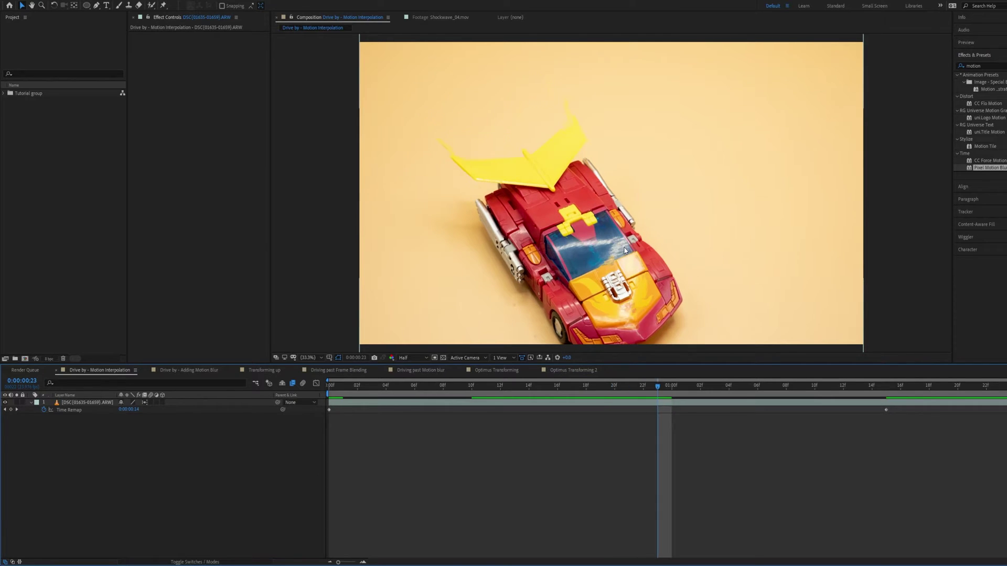
key("Page_Up")
key("Page_Up")
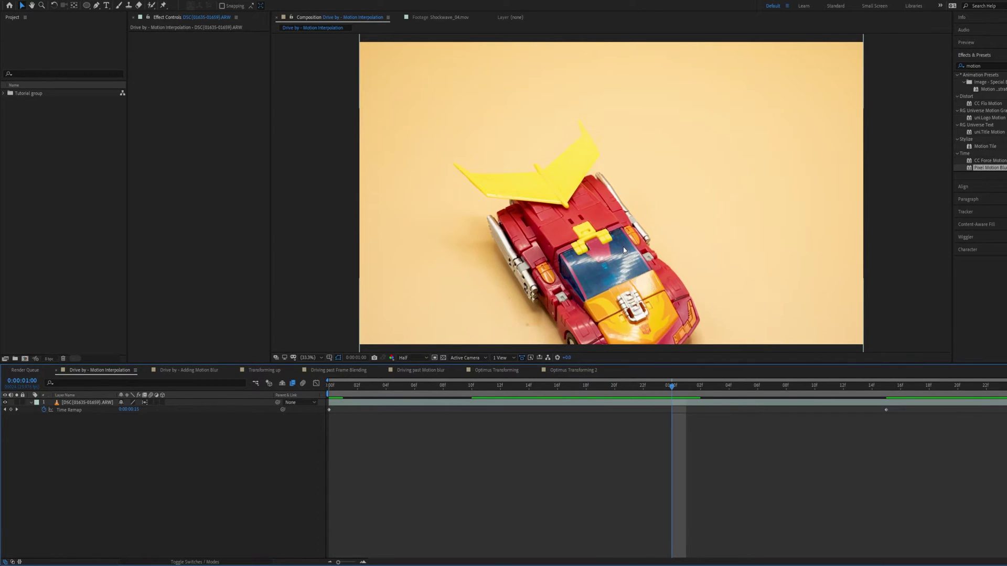
key("Page_Up")
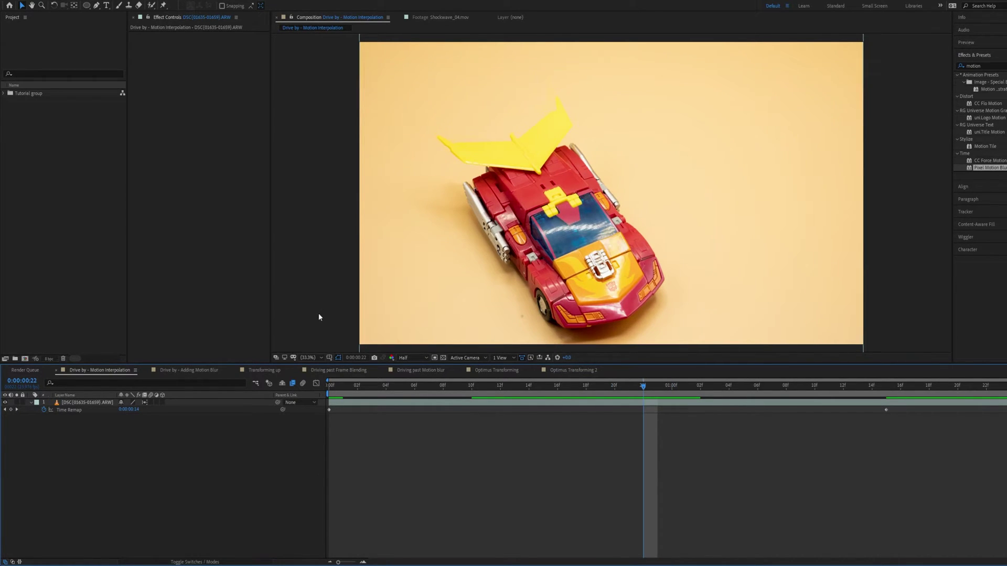
Switch to Driving past Frame Blending, preview the truck, and stop at frame 18.
left_click(342, 371)
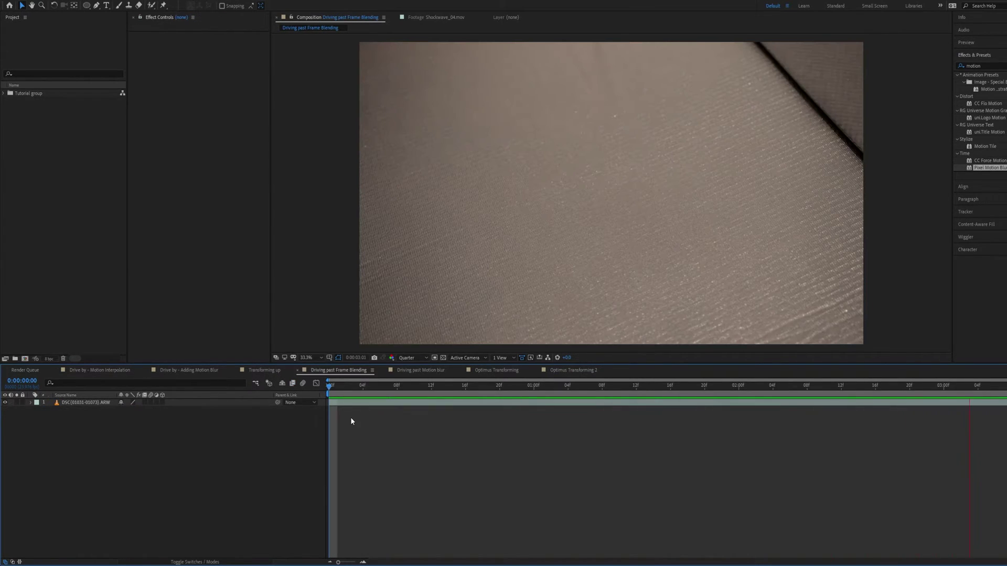
key("space")
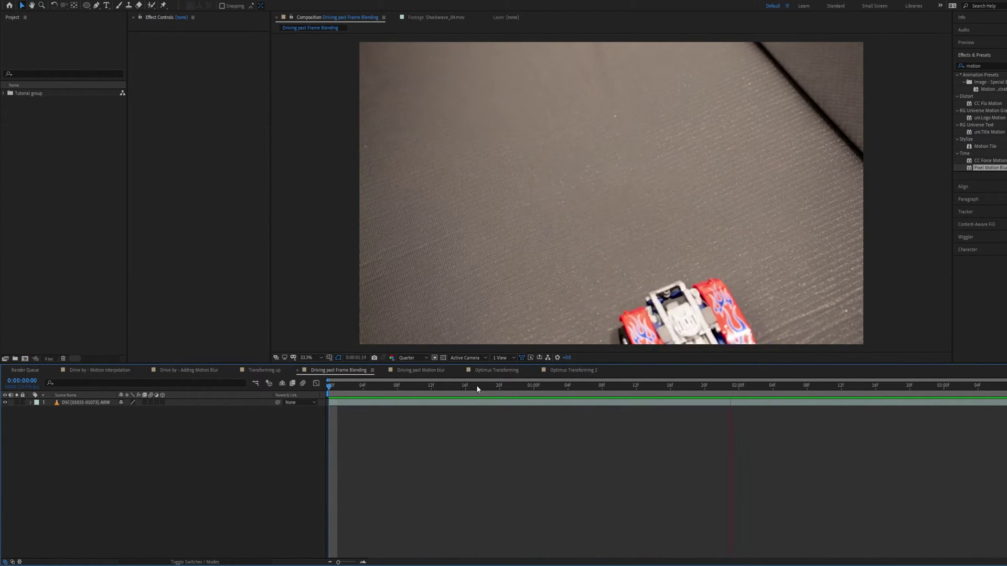
left_click(447, 392)
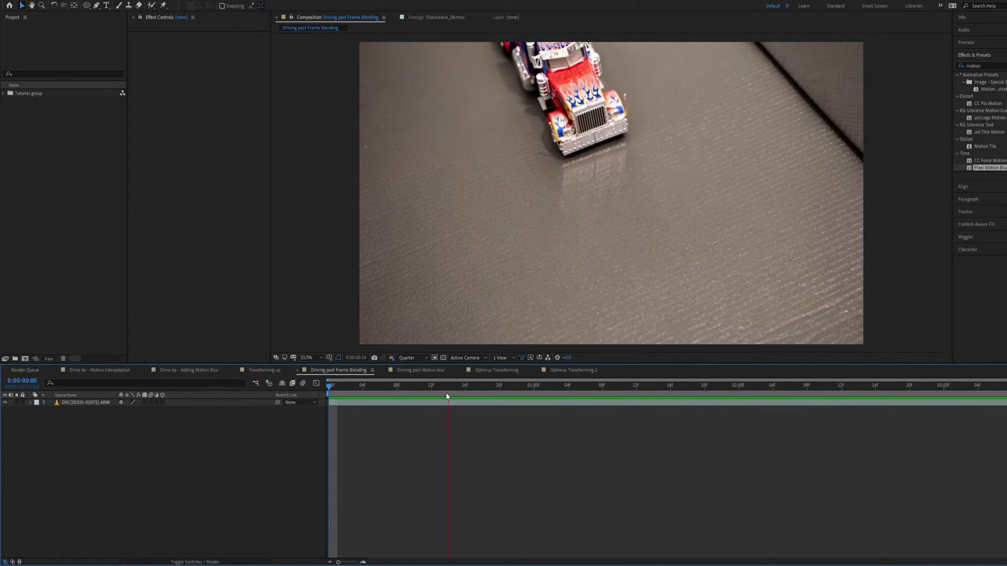
left_click(482, 390)
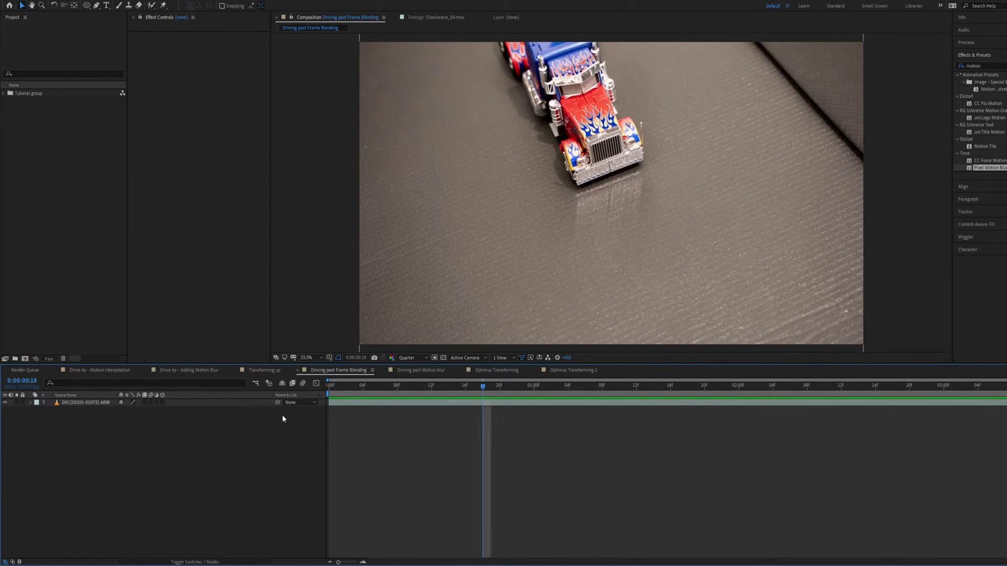
Enable frame blending on the truck layer and preview the blended drive-by around frames 9 and 19.
left_click(144, 402)
left_click(405, 386)
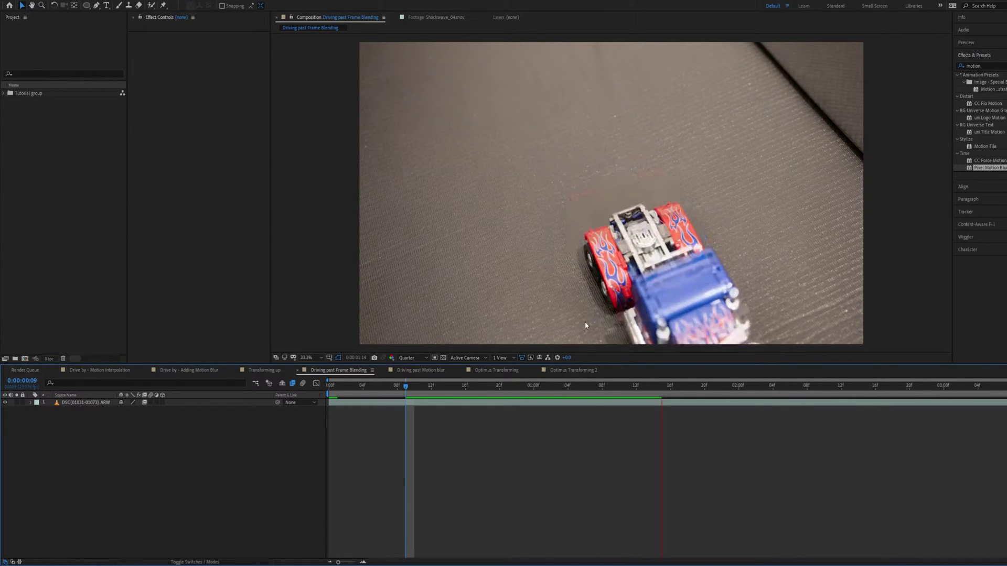
left_click(490, 386)
key("space")
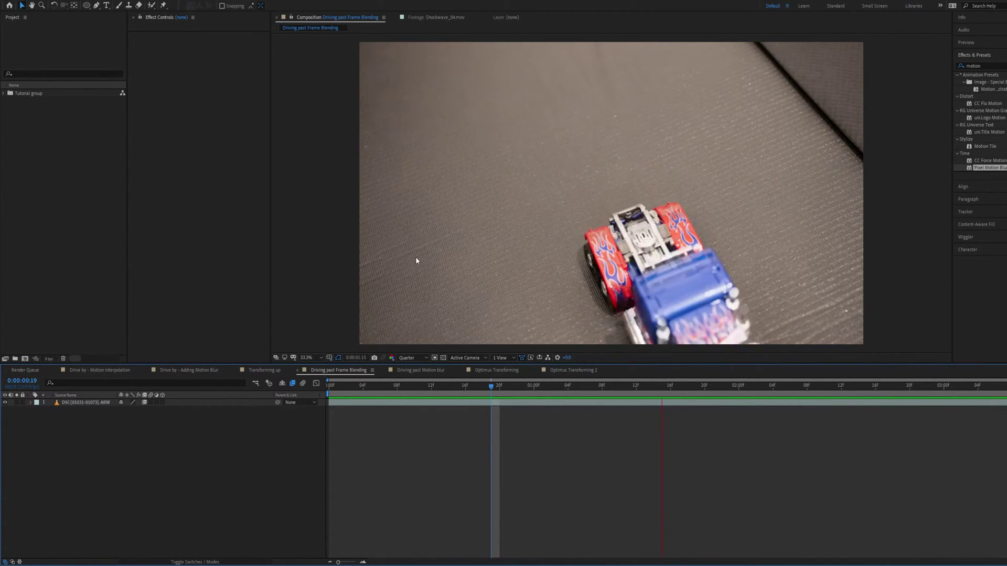
left_click(145, 402)
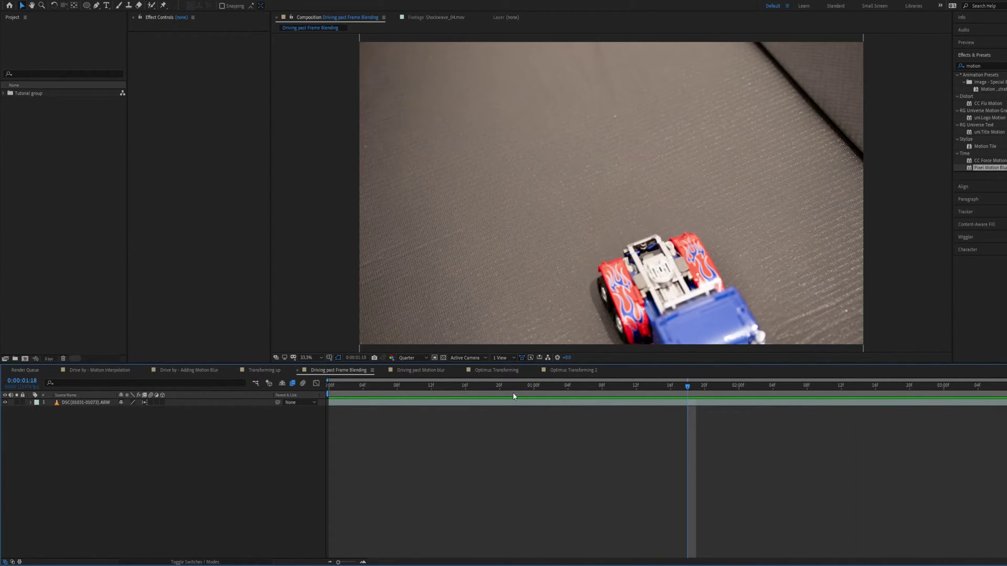
Replay and stop the blended truck preview, then restart it from the first frame.
key("space")
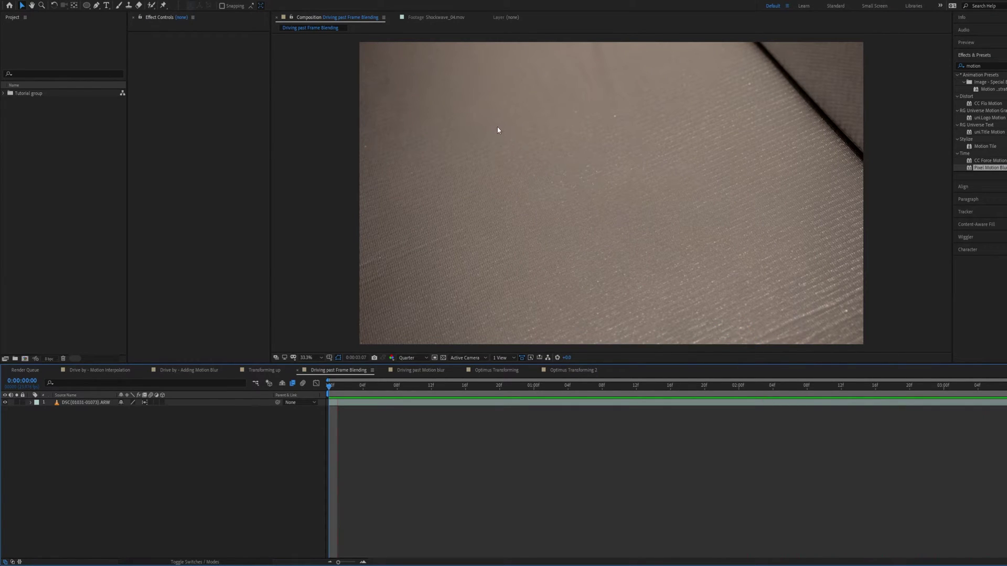
key("space")
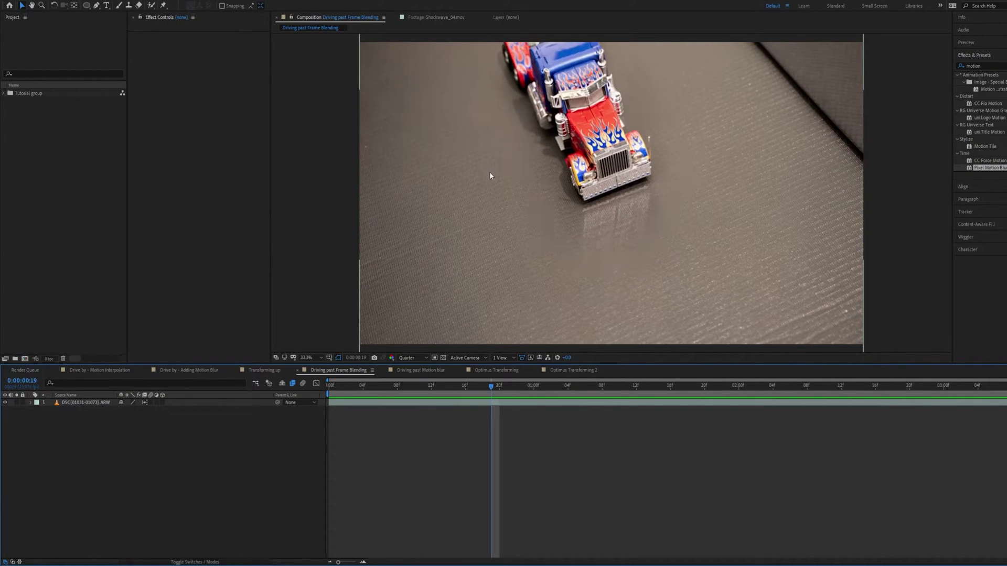
key("Home")
key("space")
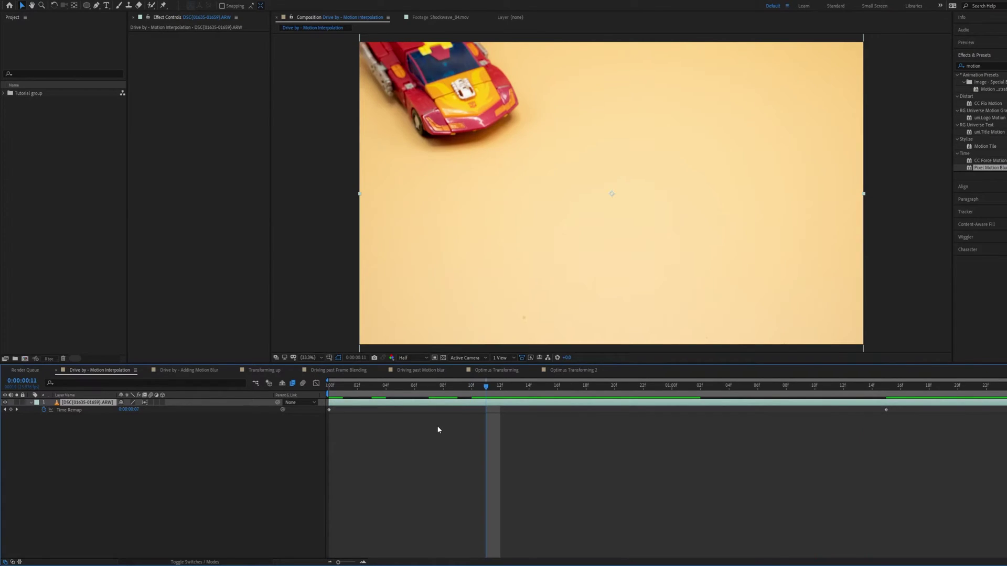
key("Page_Up")
key("Page_Down")
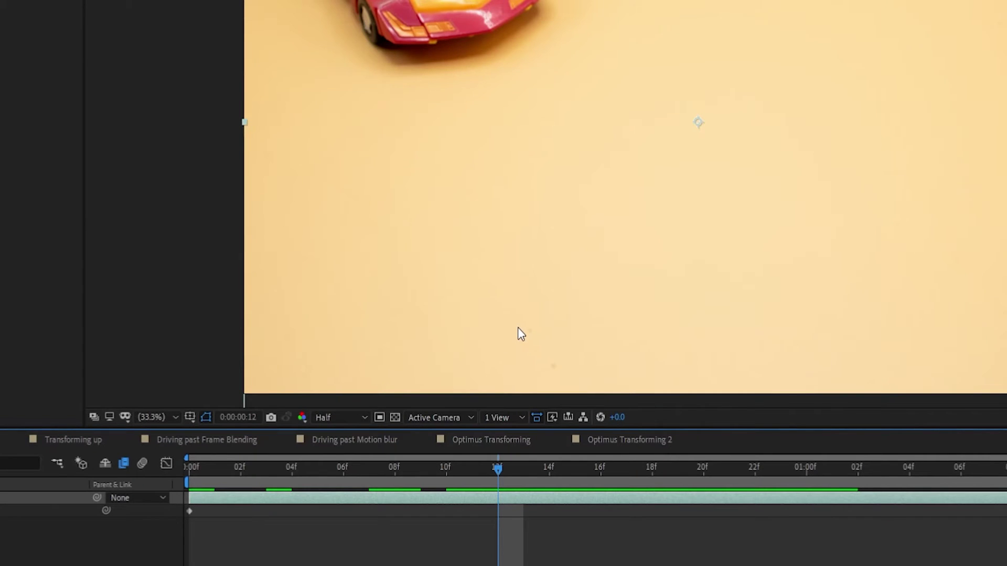
key("Page_Down")
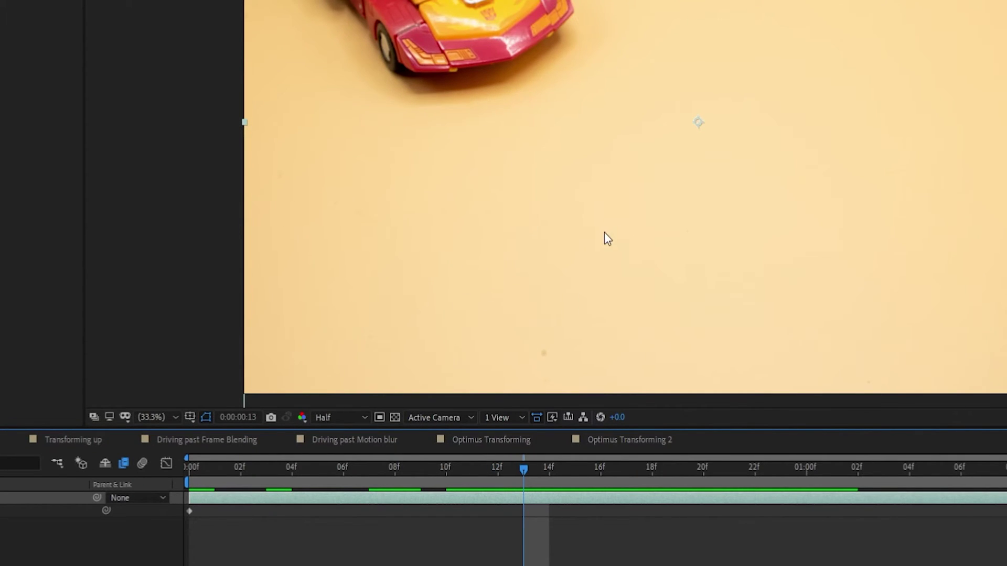
key("Page_Down")
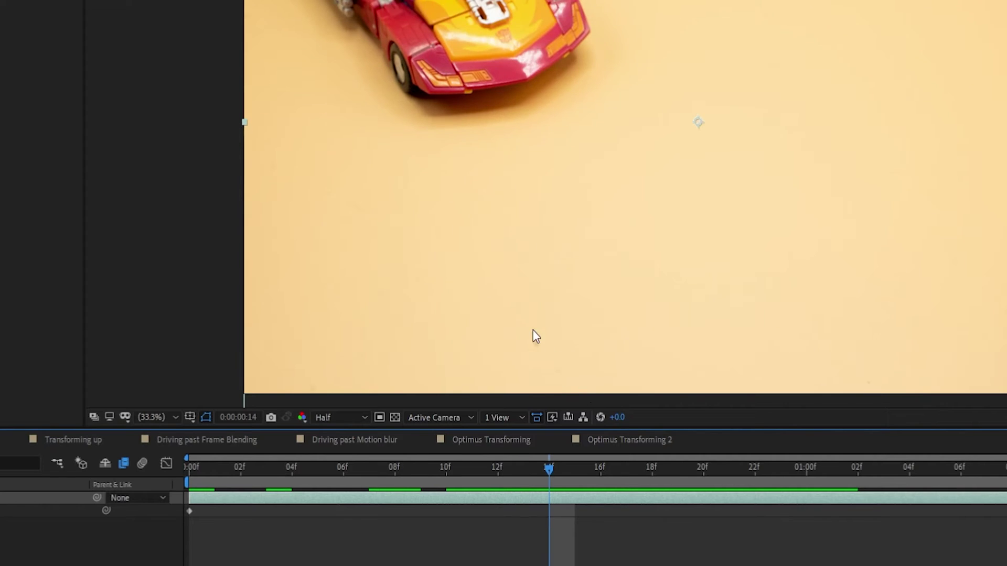
key("Page_Up")
key("Page_Down")
key("Page_Down")
key("Page_Down")
key("Page_Down")
key("Page_Down")
key("Page_Down")
key("Page_Down")
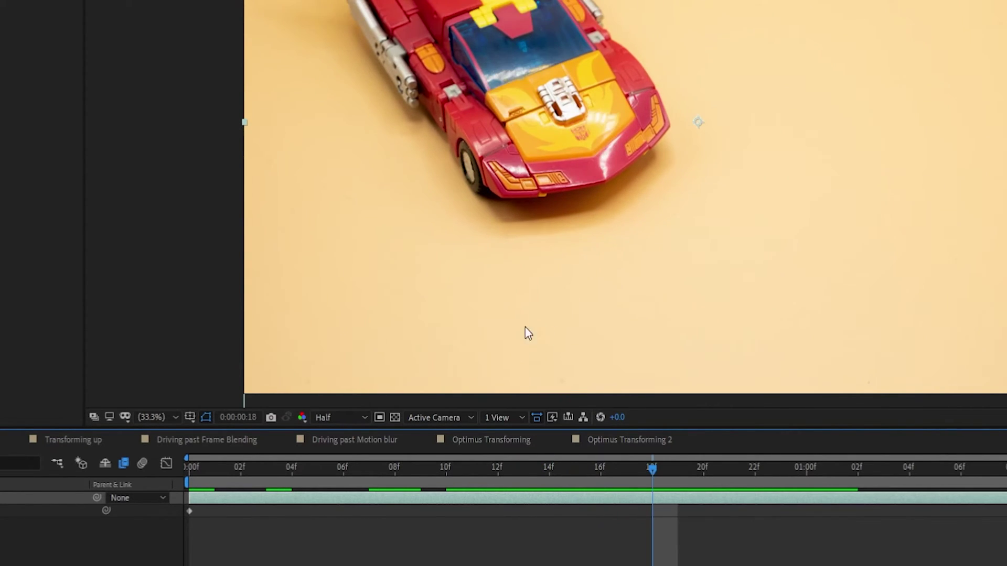
key("Page_Down")
key("Page_Down")
key("Page_Down")
key("Page_Down")
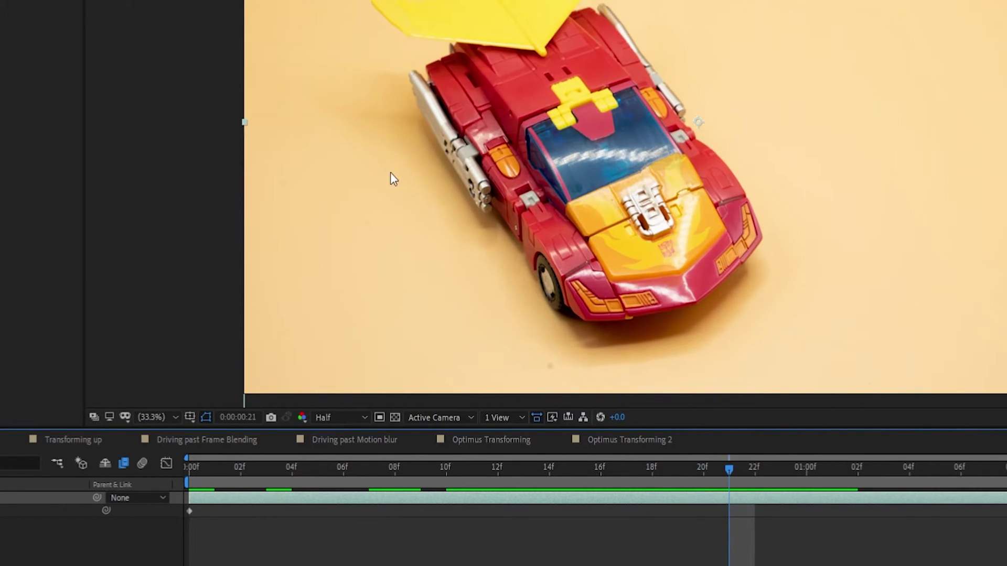
key("Page_Up")
key("Page_Up")
key("Page_Up")
key("Page_Up")
key("Page_Up")
key("Page_Up")
key("Page_Up")
key("Page_Up")
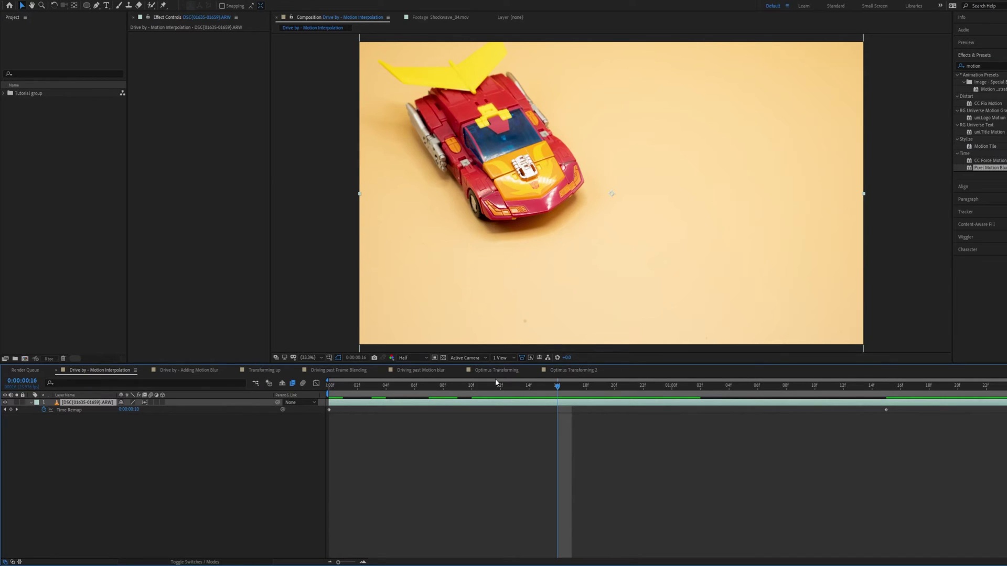
key("Page_Up")
key("Page_Up")
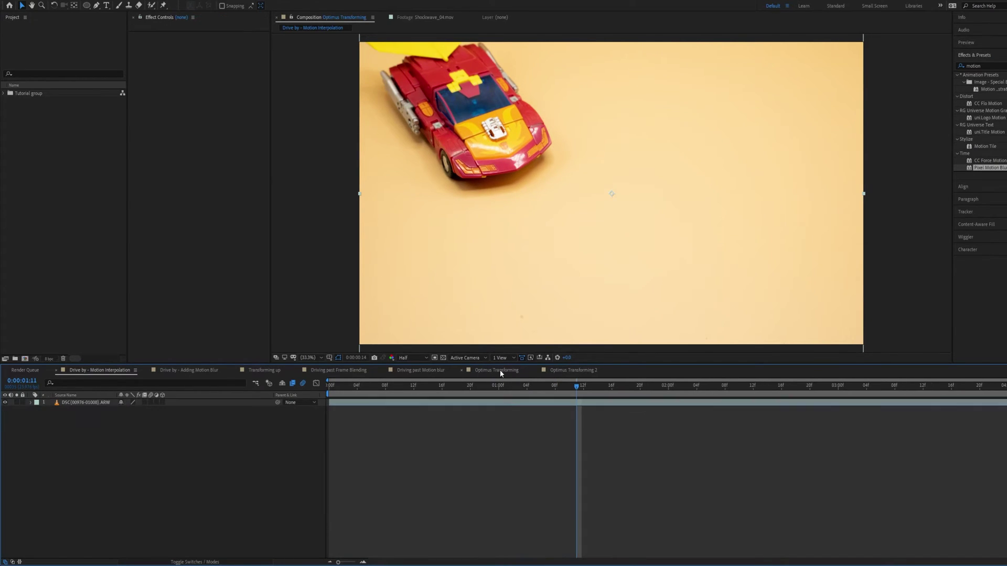
Switch to Optimus Transforming and preview the robot shot, ending near frame 16.
left_click(499, 371)
left_click_drag(336, 387, 442, 402)
key("space")
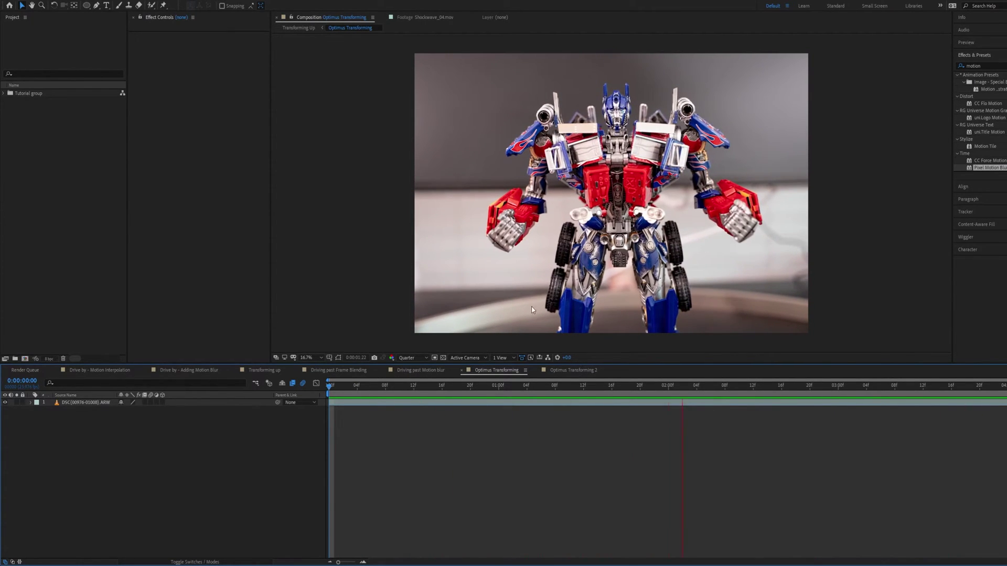
left_click_drag(461, 385, 442, 385)
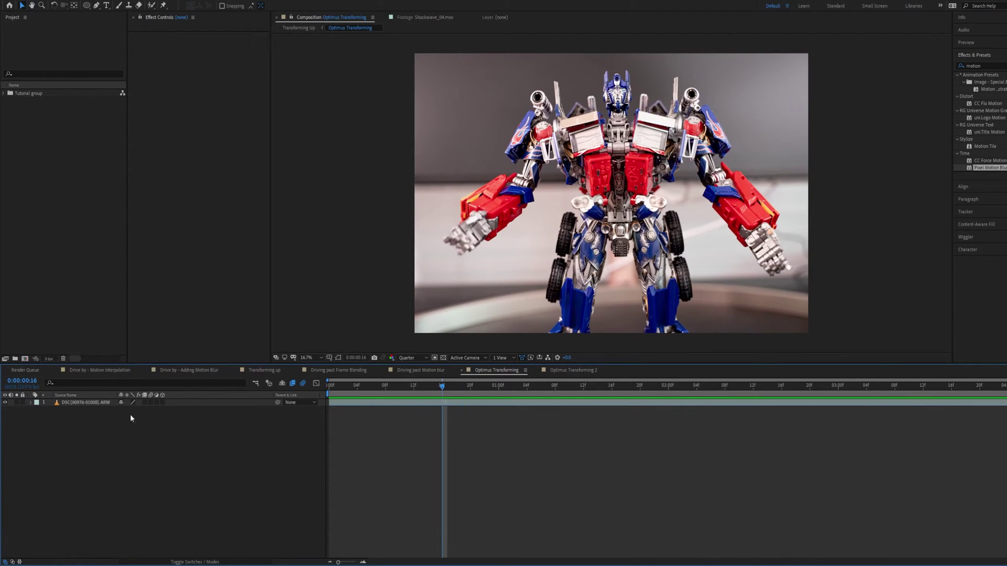
Enable frame blending on the robot layer and inspect the smeared arms around frame 5.
left_click(144, 402)
key("space")
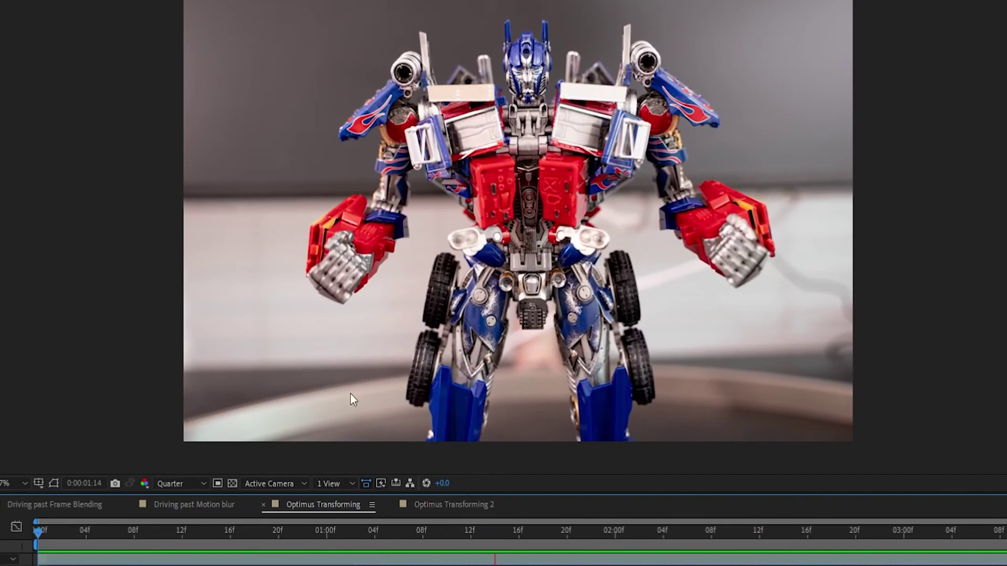
left_click_drag(441, 532, 98, 559)
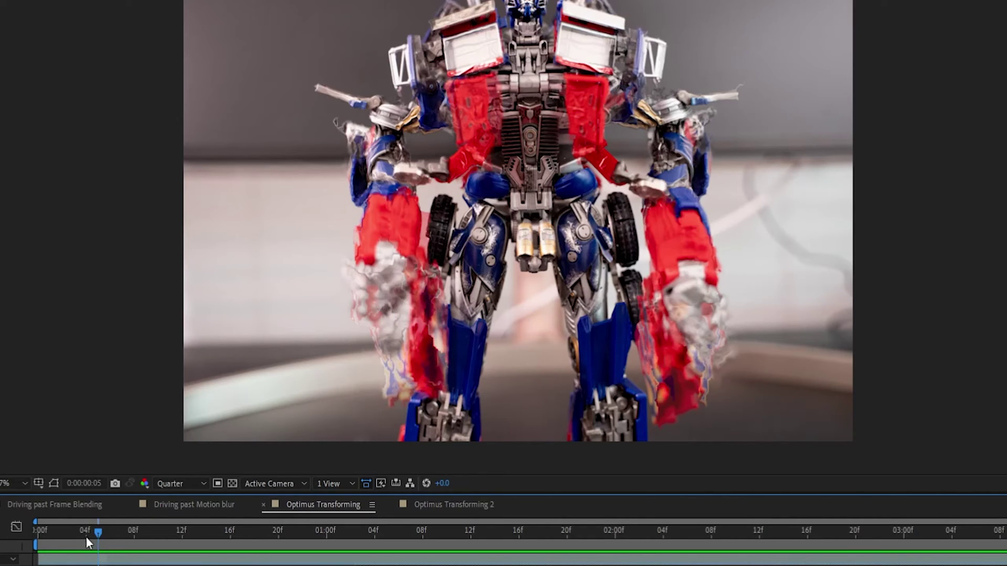
mouse_move(83, 536)
left_mouse_down()
mouse_move(60, 542)
mouse_move(96, 540)
left_mouse_up()
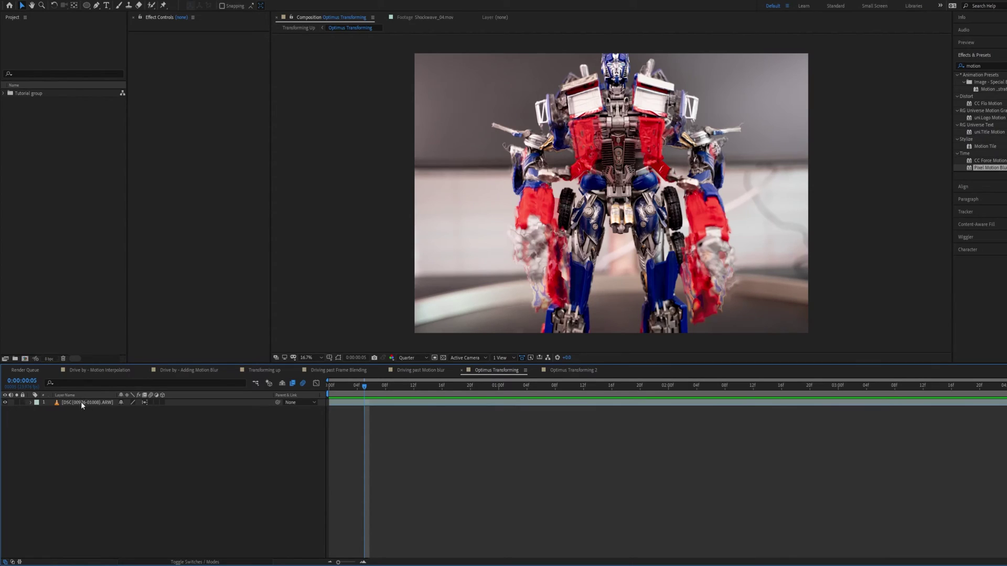
Switch to Optimus Transforming 2 and scrub to frames 15–19 where the layers split.
left_click(80, 402)
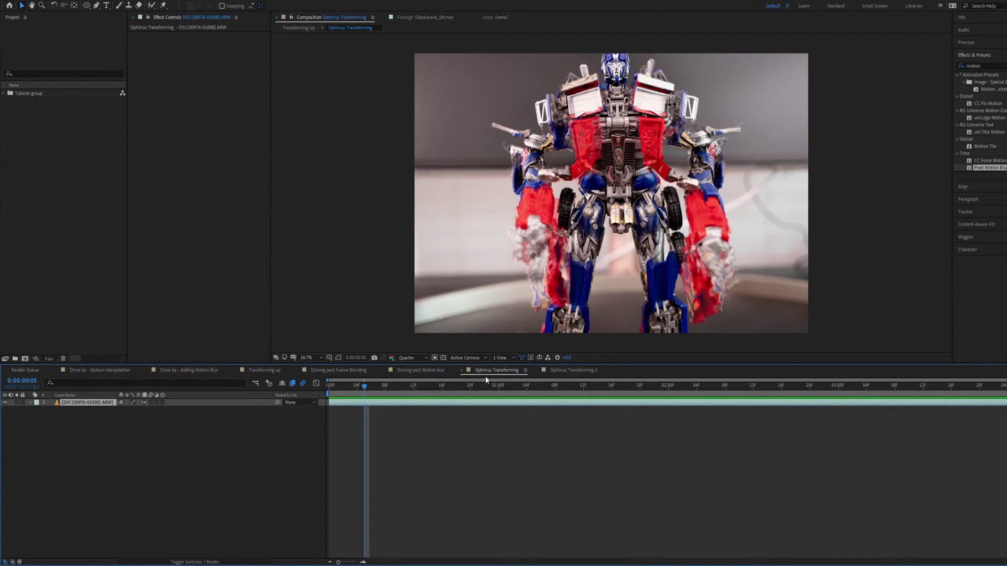
left_click(583, 371)
left_click(435, 391)
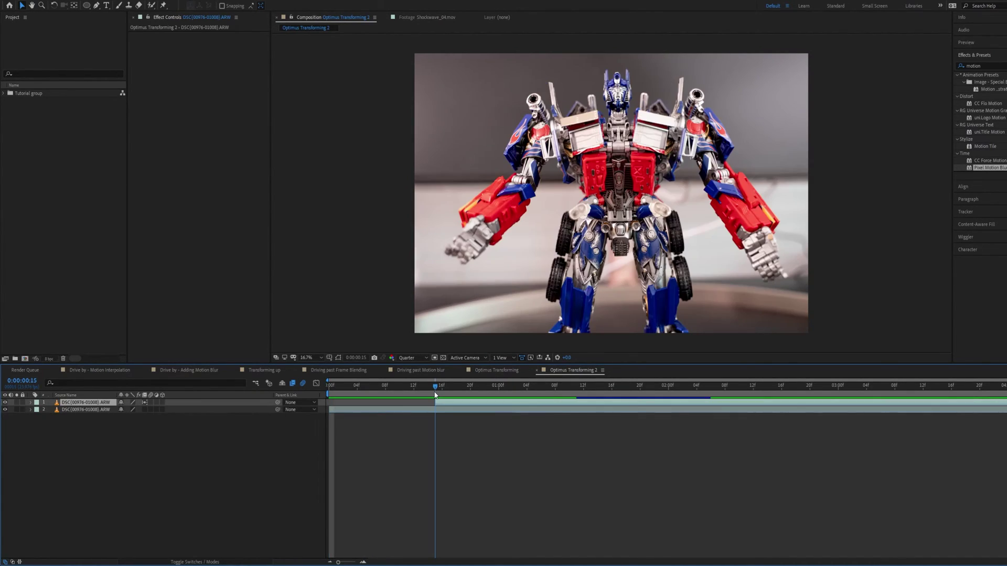
mouse_move(434, 393)
left_mouse_down()
mouse_move(484, 400)
mouse_move(430, 408)
left_mouse_up()
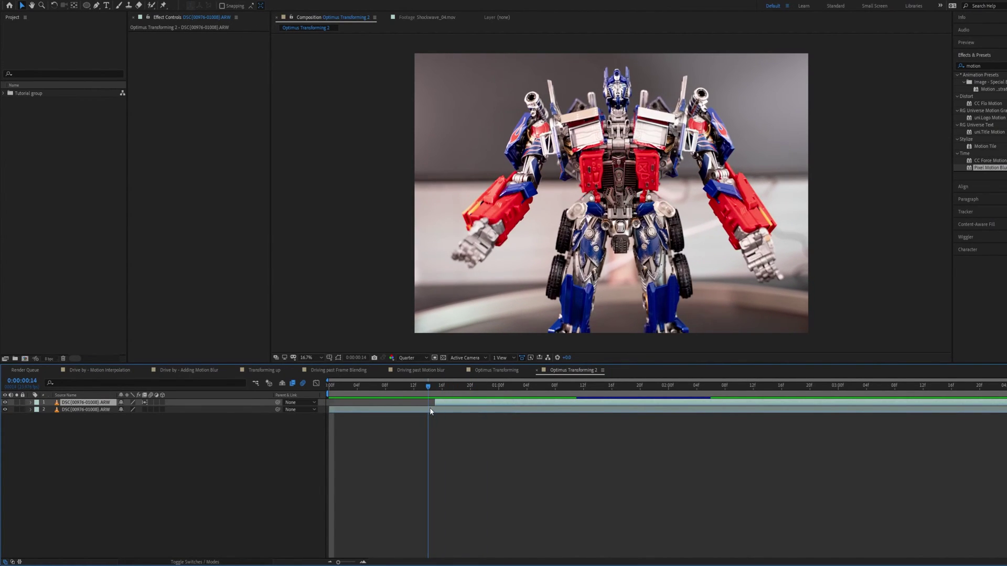
Select the second robot layer and preview the two-layer shot from the start.
left_click(355, 417)
left_click(357, 411)
key("Home")
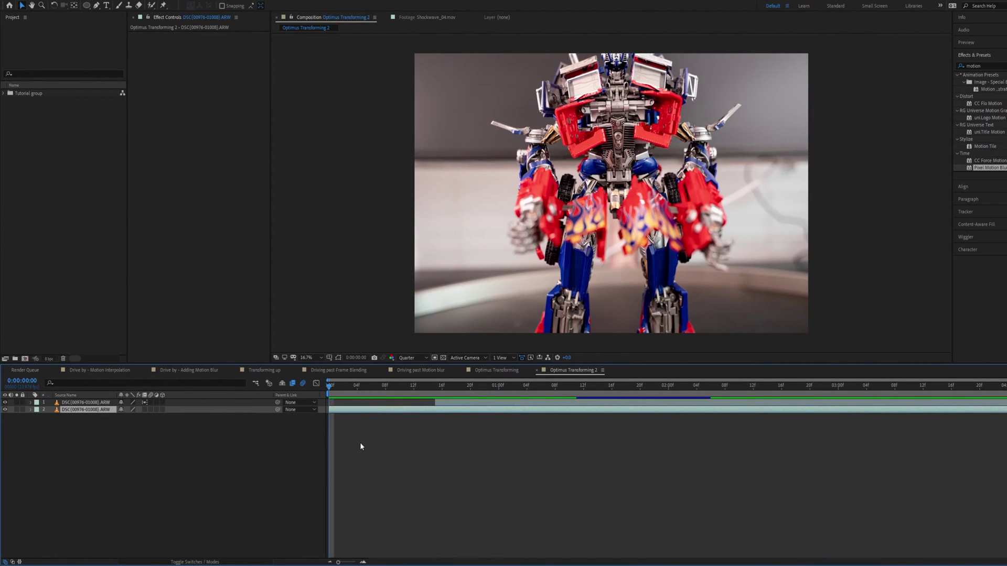
key("space")
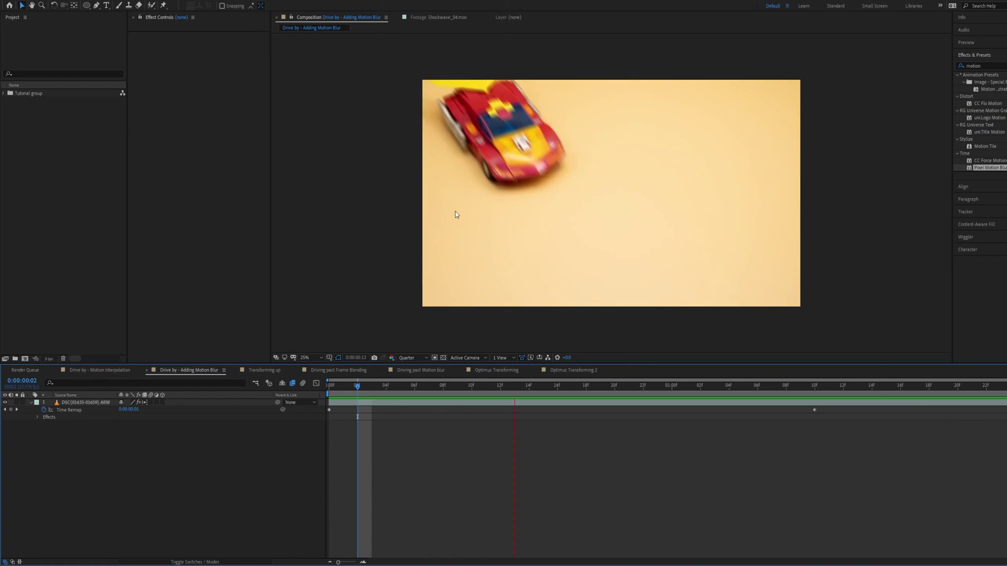
Stop the motion-blurred car preview at frame 13 and step ahead to frame 17.
left_click(515, 395)
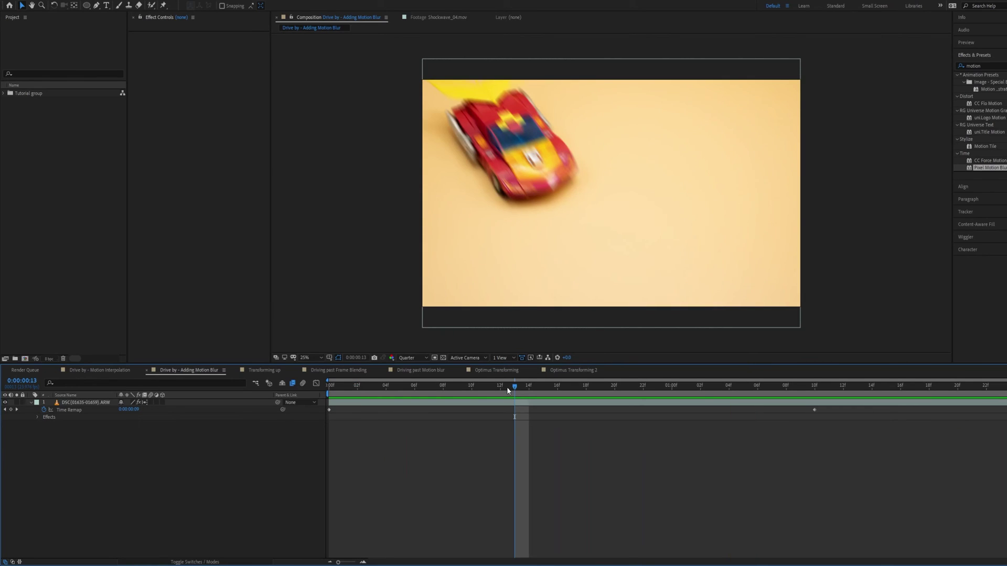
key("Page_Down")
key("Page_Down")
key("Page_Down")
key("Page_Down")
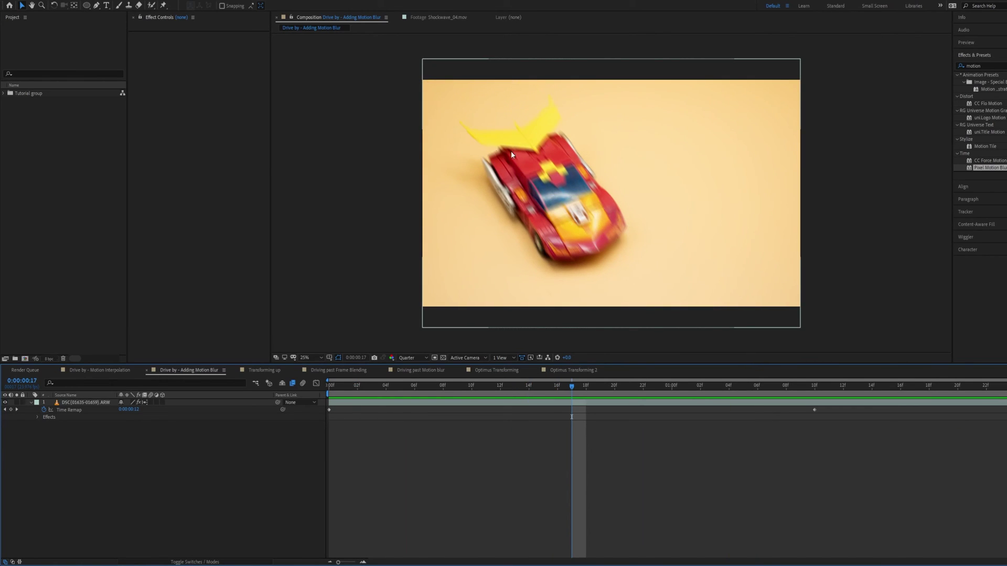